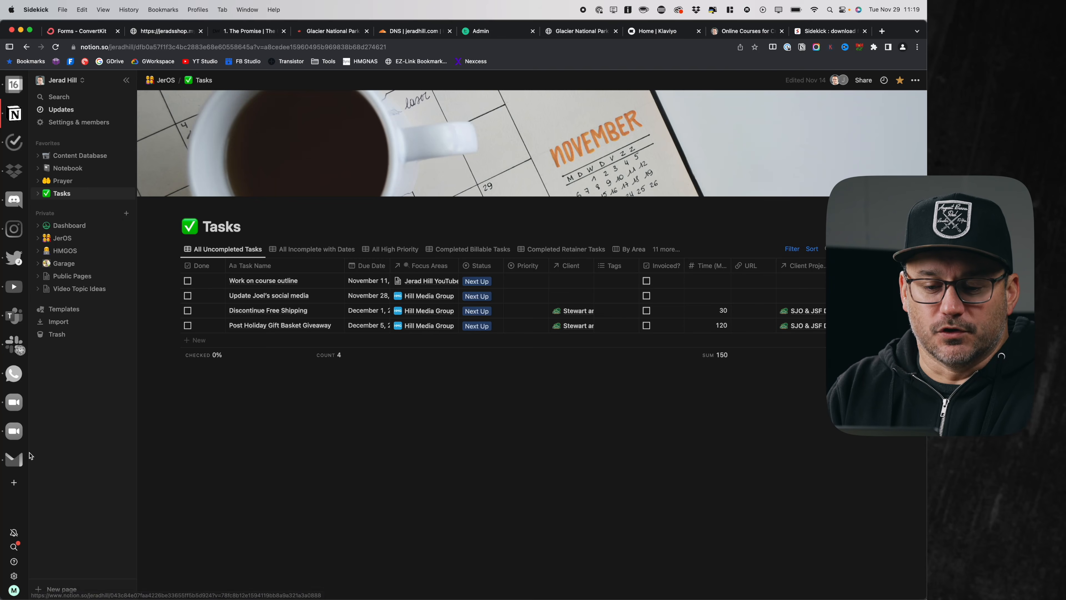
Show the list of saved tab sessions and view the Main session's ConvertKit forms and Shopify theme editor tabs.
{"action": "left_click", "coordinate": [13, 590]}
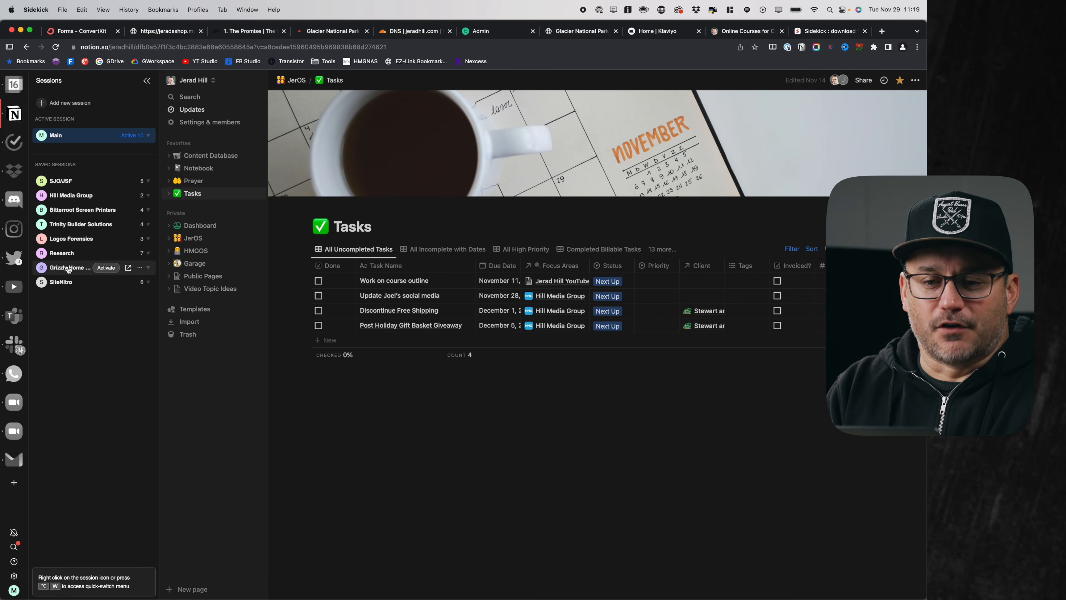
{"action": "left_click", "coordinate": [91, 32]}
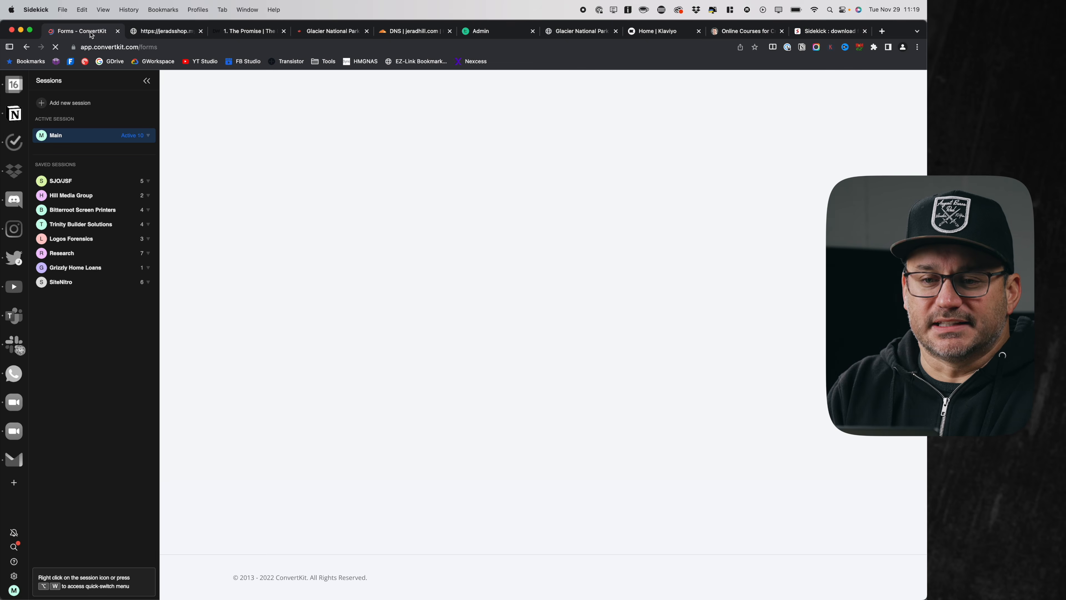
{"action": "left_click", "coordinate": [162, 33]}
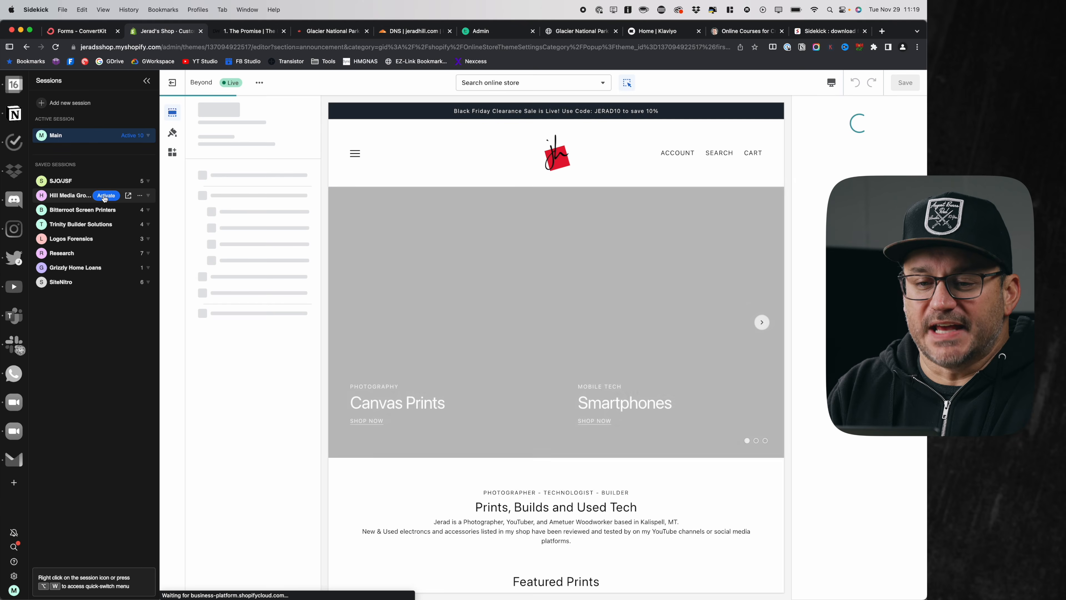
Activate the Hill Media Group session and open its Klaviyo Managed Accounts tab.
{"action": "left_click", "coordinate": [106, 195]}
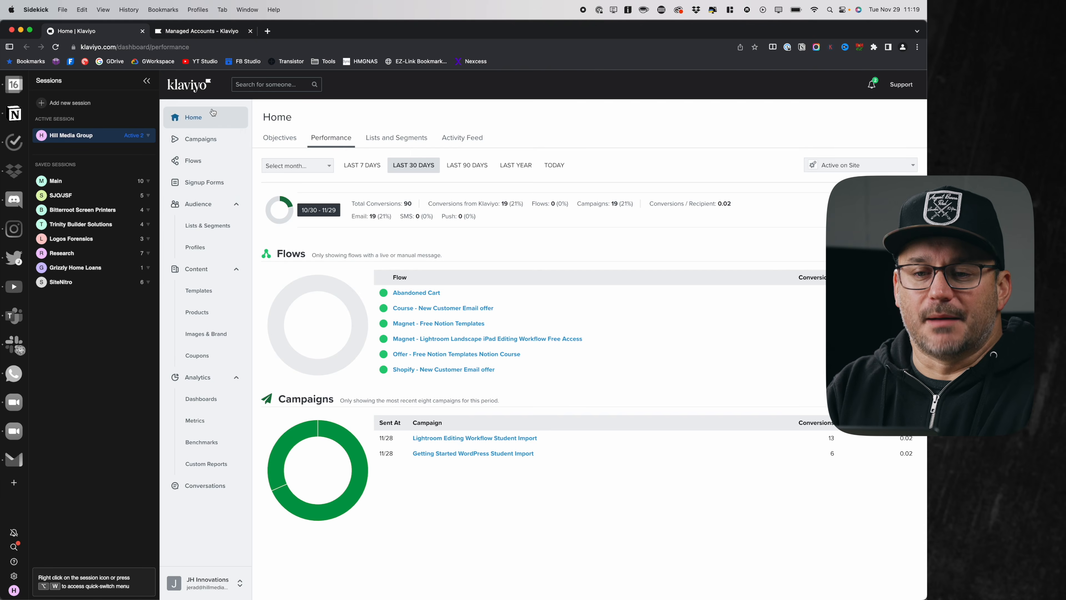
{"action": "left_click", "coordinate": [210, 34]}
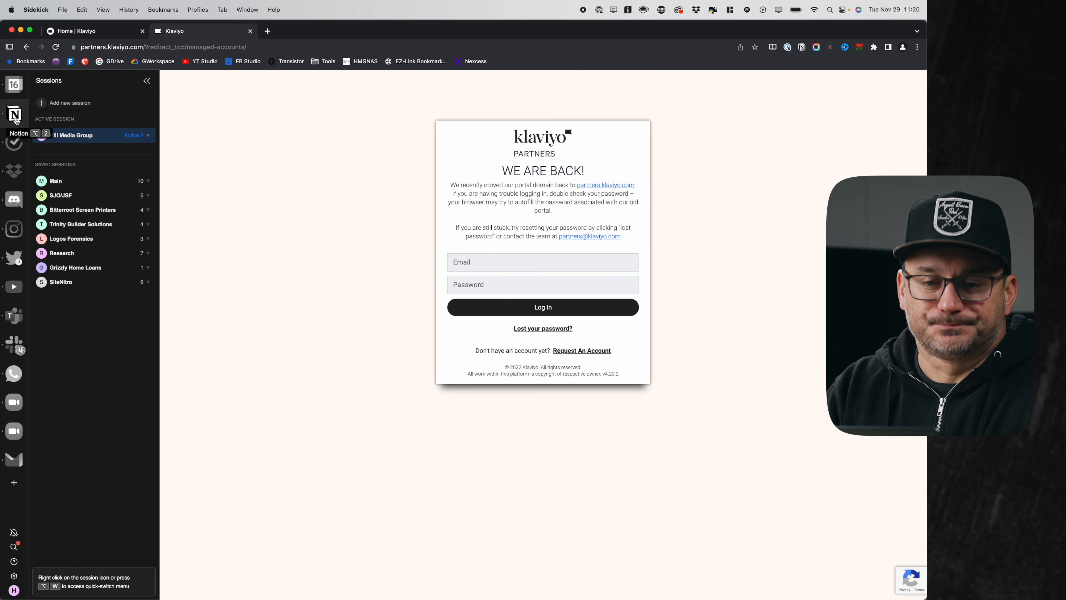
View the TickTick, Dropbox and Discord sidebar apps in turn while staying in the Hill Media Group session.
{"action": "left_click", "coordinate": [14, 142]}
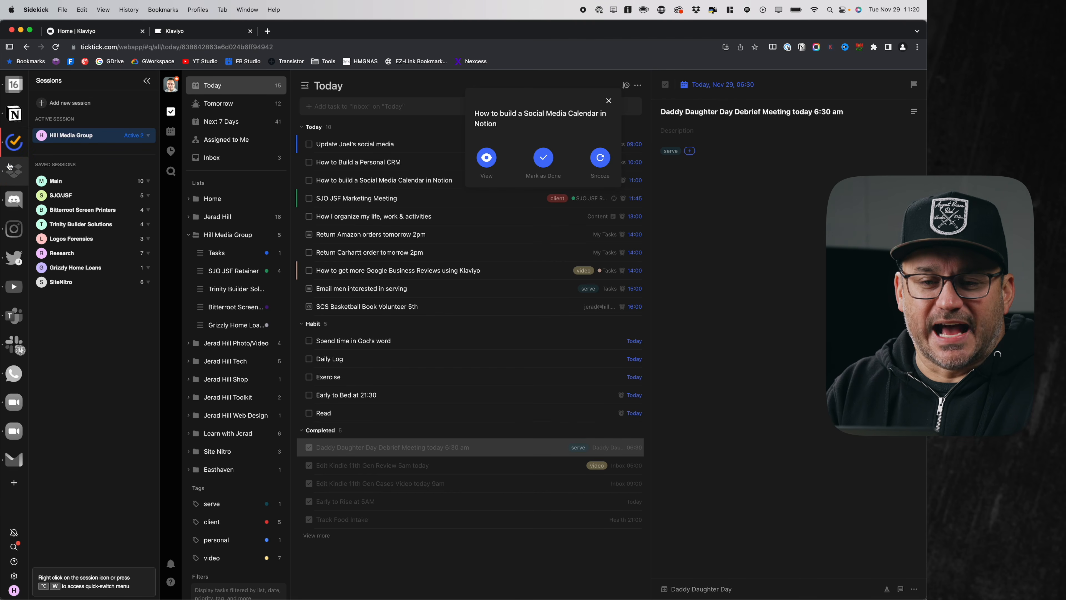
{"action": "left_click", "coordinate": [13, 170]}
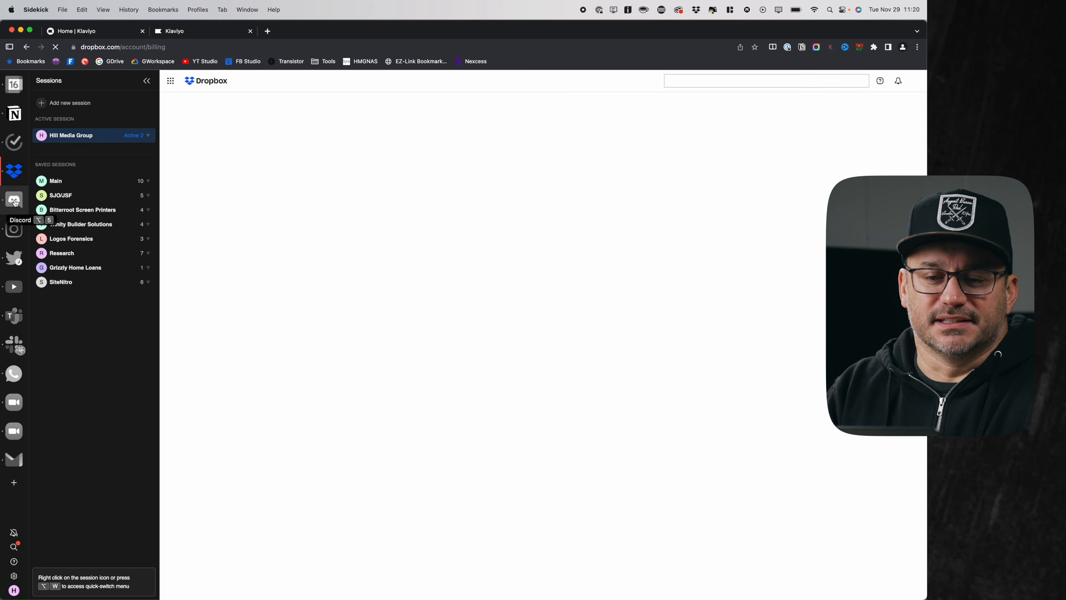
{"action": "left_click", "coordinate": [15, 201]}
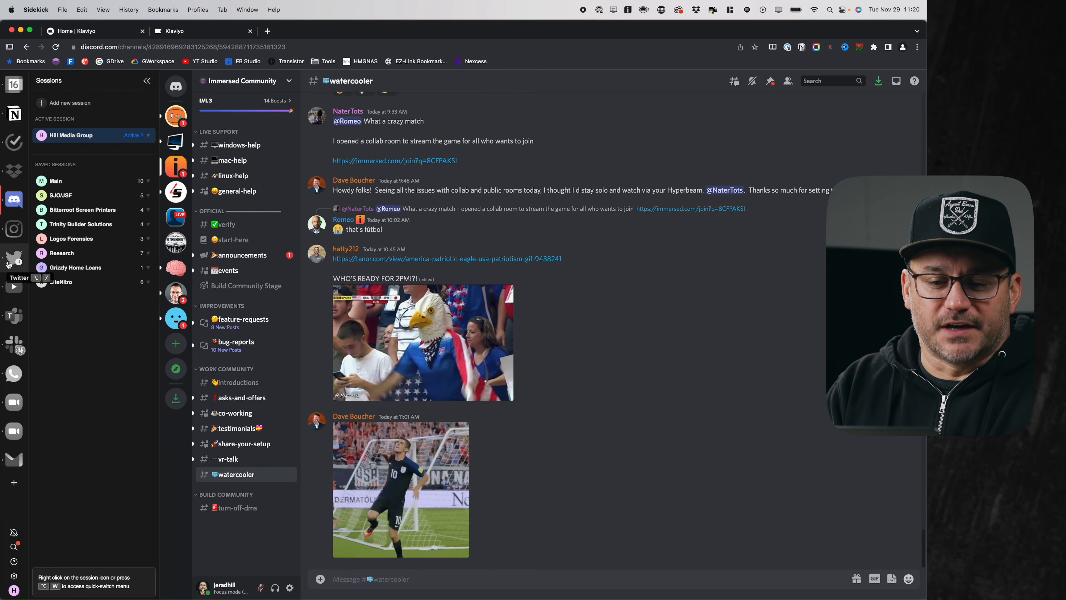
Browse the catalogue of popular and other apps that can be added to the sidebar, and close it.
{"action": "left_click", "coordinate": [14, 483]}
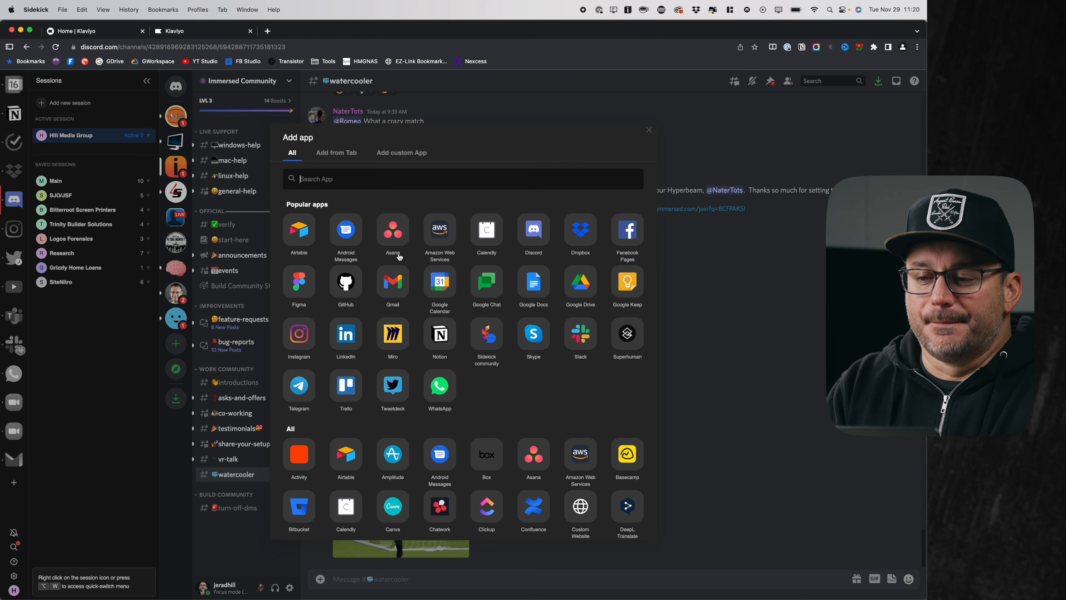
{"action": "scroll", "coordinate": [399, 257], "scroll_direction": "down", "scroll_amount": 10}
{"action": "scroll", "coordinate": [400, 257], "scroll_direction": "down", "scroll_amount": 10}
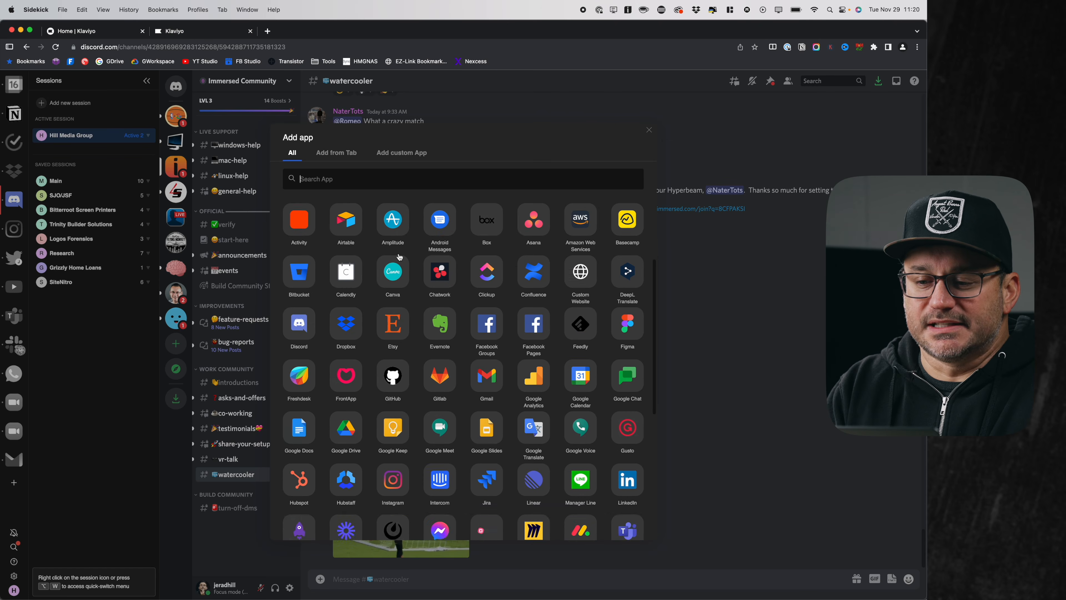
{"action": "scroll", "coordinate": [399, 257], "scroll_direction": "up", "scroll_amount": 20}
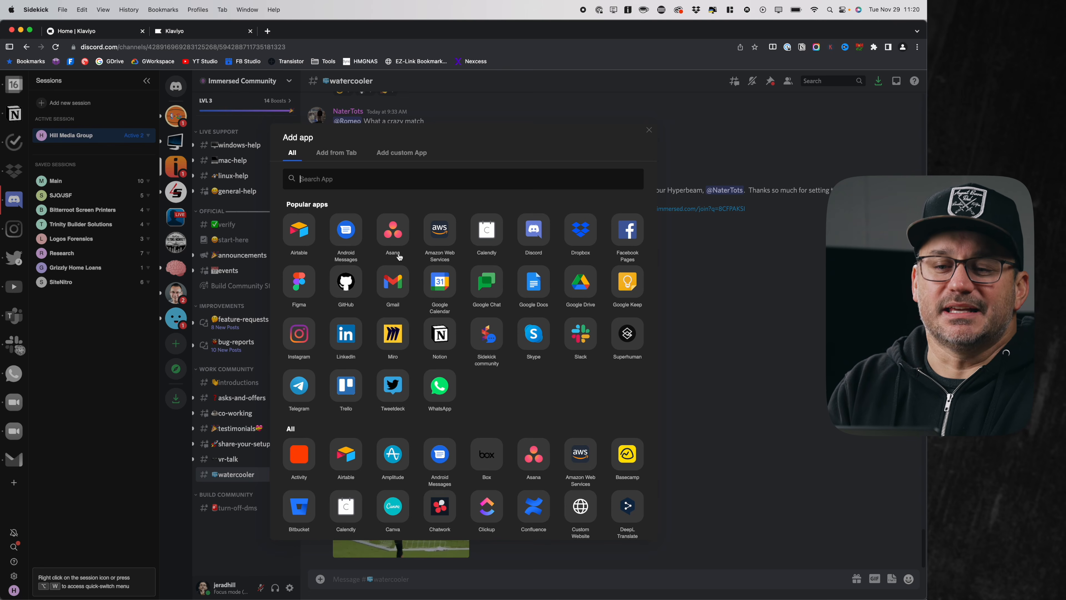
{"action": "left_click", "coordinate": [98, 329]}
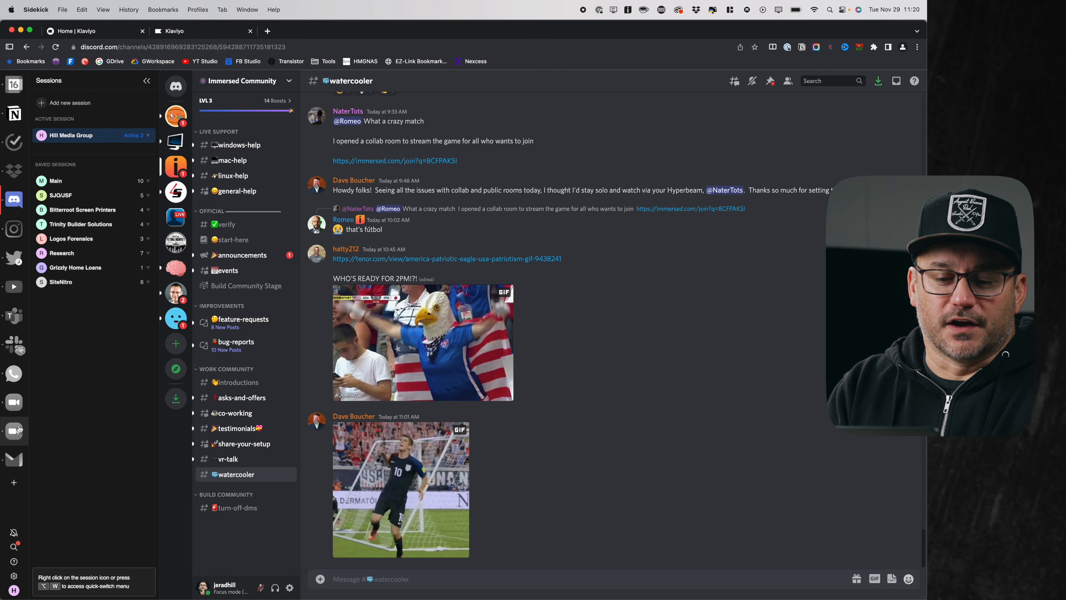
Reopen the app catalogue, review the Add from Tab and Add custom App options, and close it without adding anything.
{"action": "left_click", "coordinate": [14, 484]}
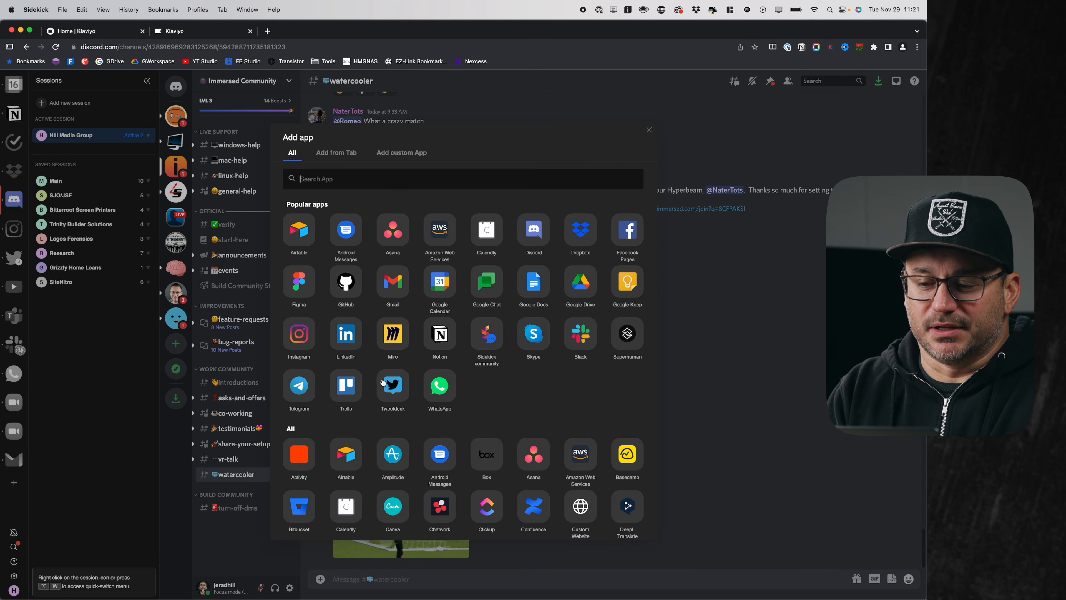
{"action": "scroll", "coordinate": [420, 336], "scroll_direction": "down", "scroll_amount": 3}
{"action": "scroll", "coordinate": [378, 252], "scroll_direction": "up", "scroll_amount": 3}
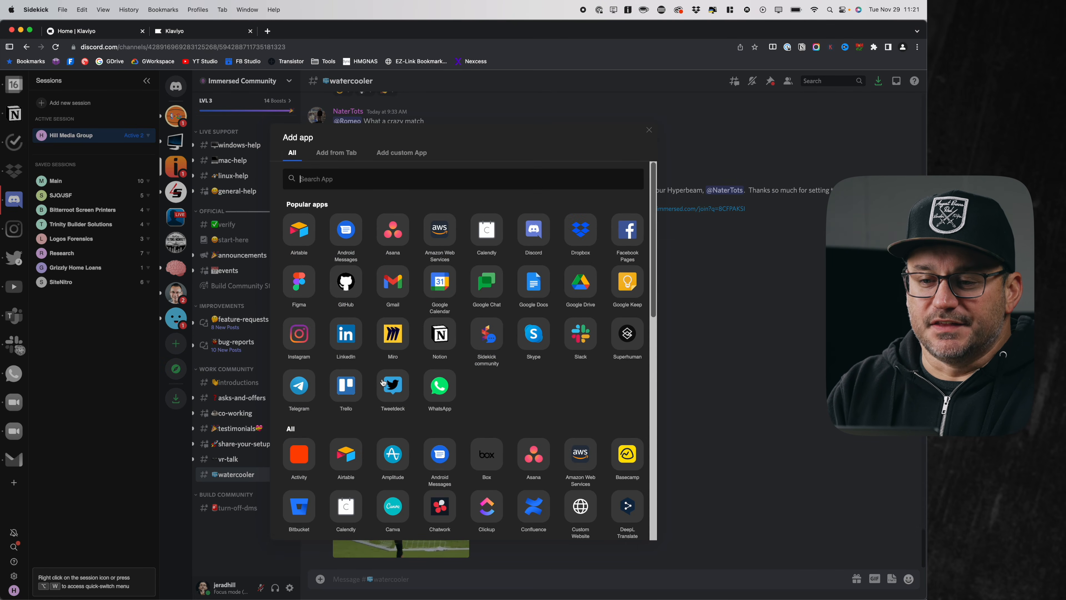
{"action": "left_click", "coordinate": [336, 153]}
{"action": "left_click", "coordinate": [401, 154]}
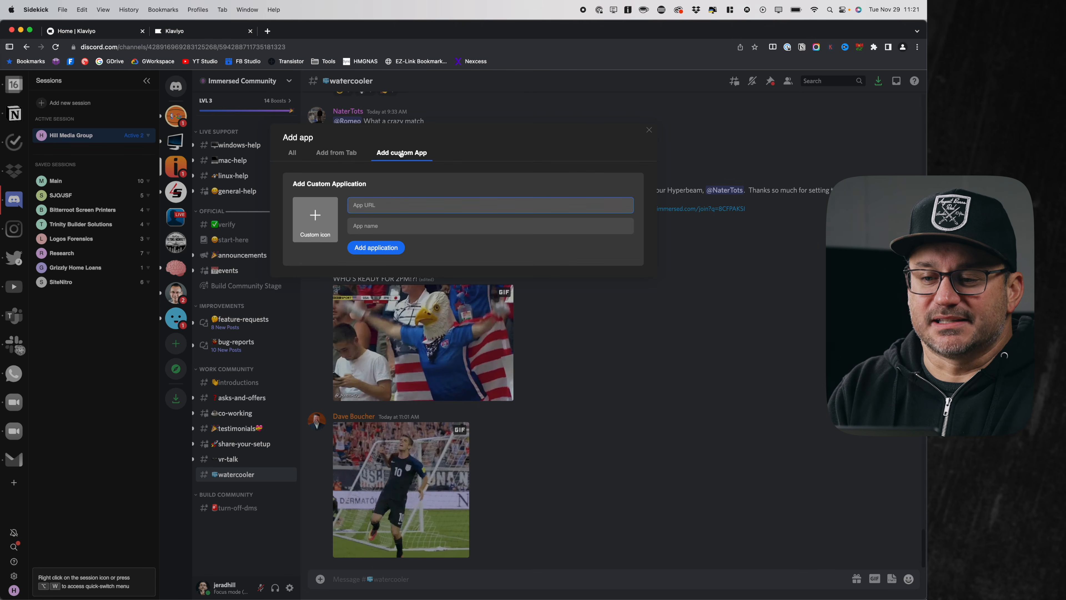
{"action": "left_click", "coordinate": [649, 130]}
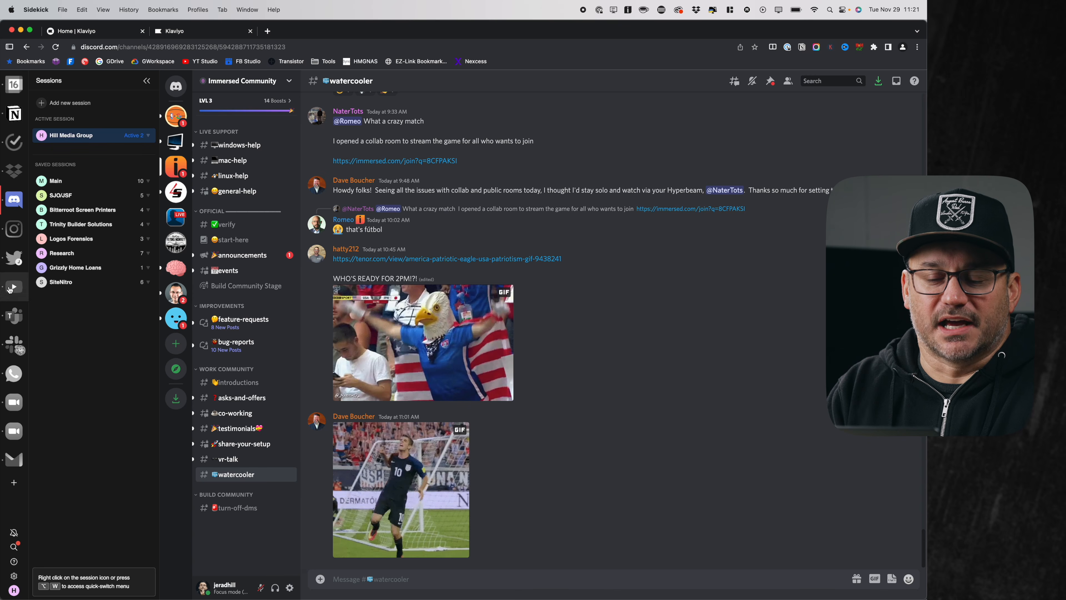
View the Notion, Instagram and Discord sidebar apps in turn.
{"action": "mouse_move", "coordinate": [63, 216]}
{"action": "mouse_move", "coordinate": [75, 270]}
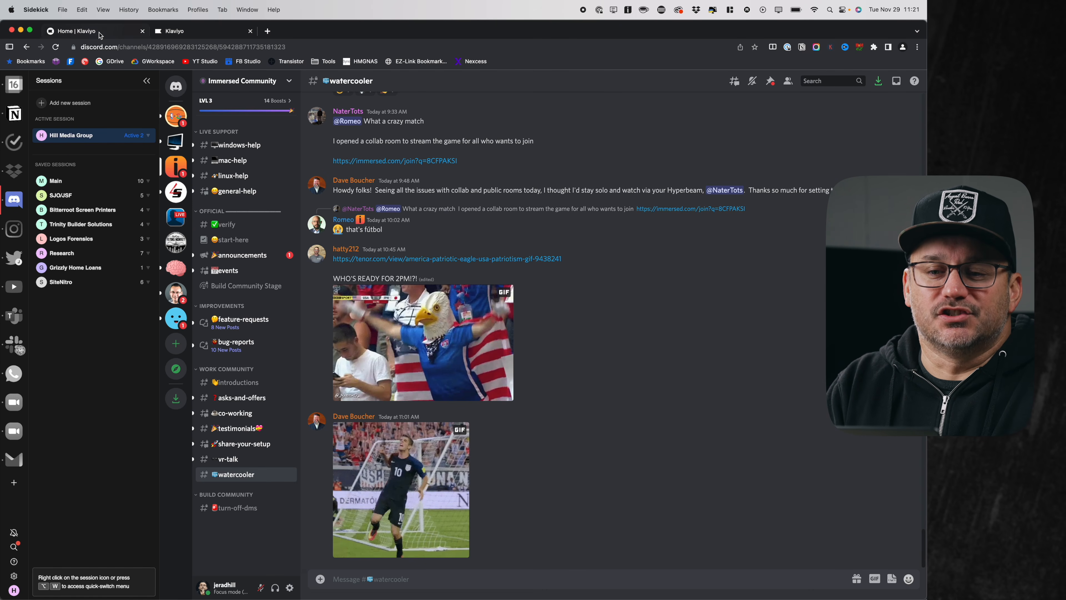
{"action": "left_click", "coordinate": [14, 113]}
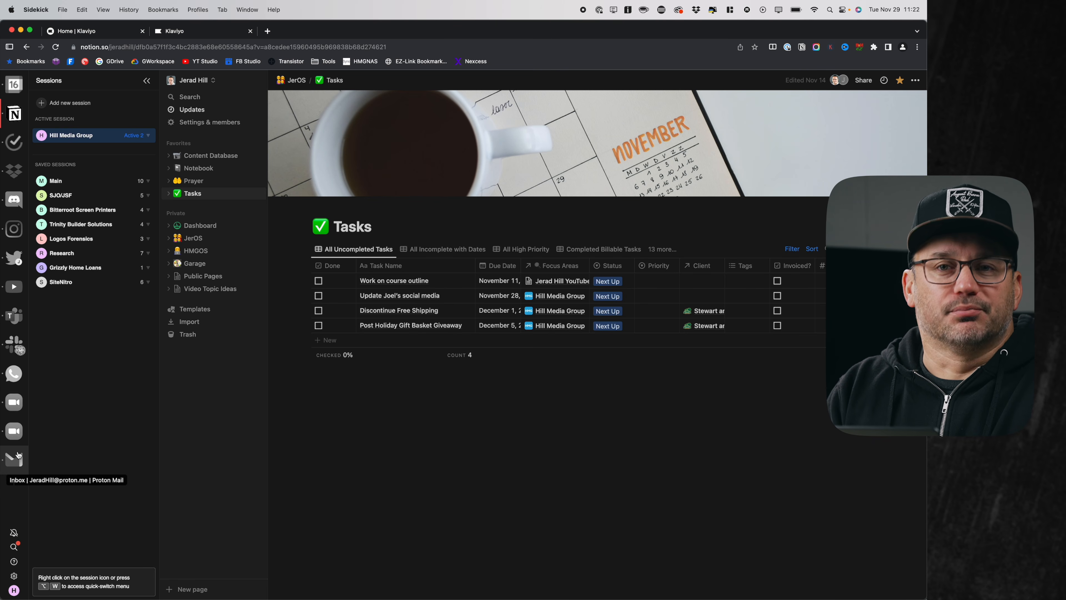
{"action": "left_click", "coordinate": [11, 230]}
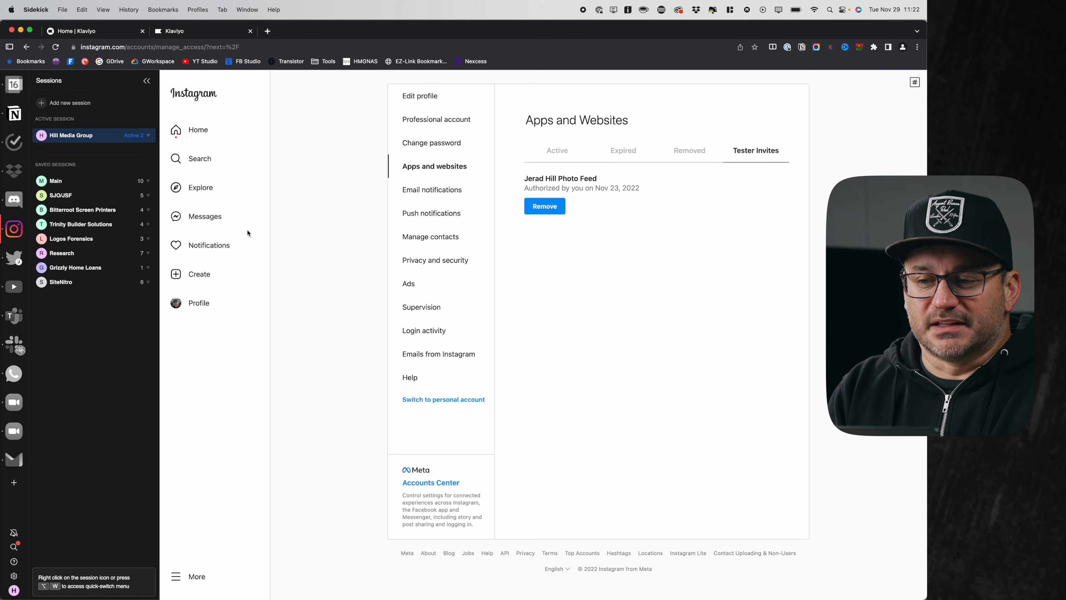
{"action": "left_click", "coordinate": [14, 200]}
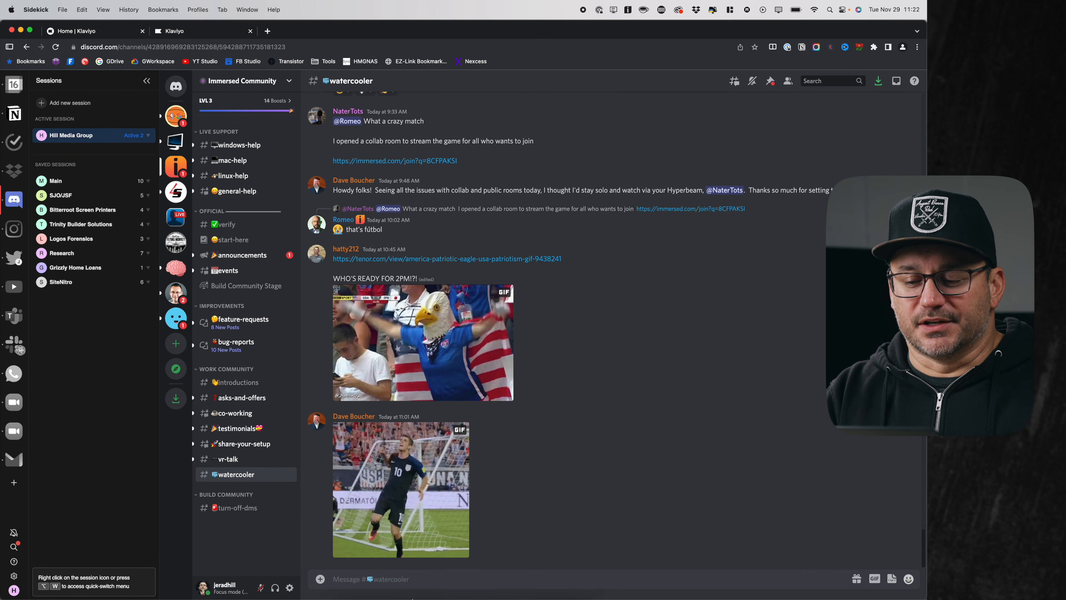
Open the account's own profile in the Twitter sidebar app, and switch to the TickTick task list.
{"action": "mouse_move", "coordinate": [415, 596]}
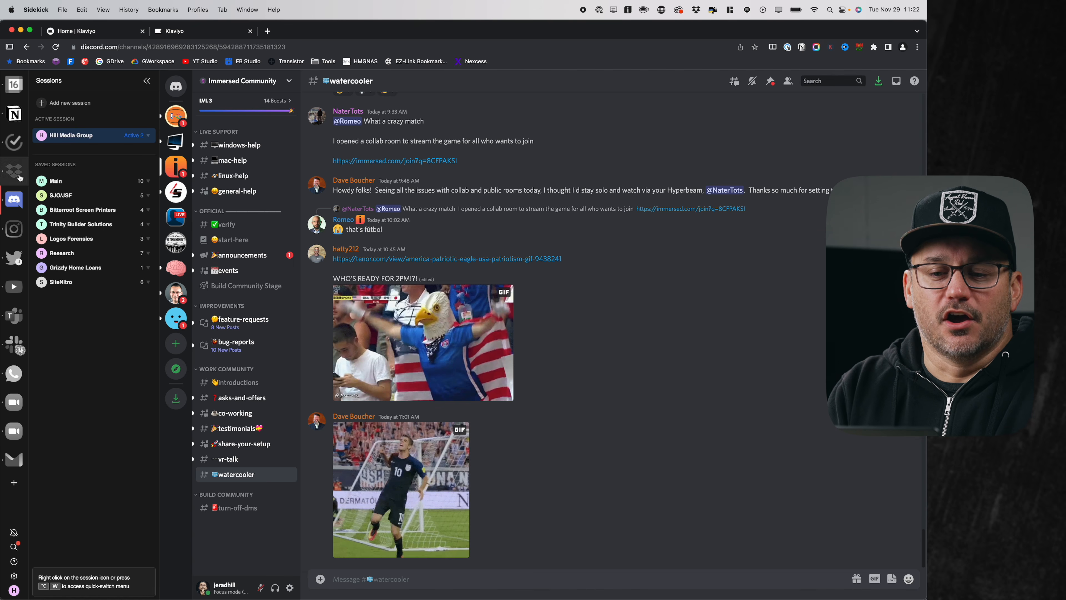
{"action": "left_click", "coordinate": [16, 257]}
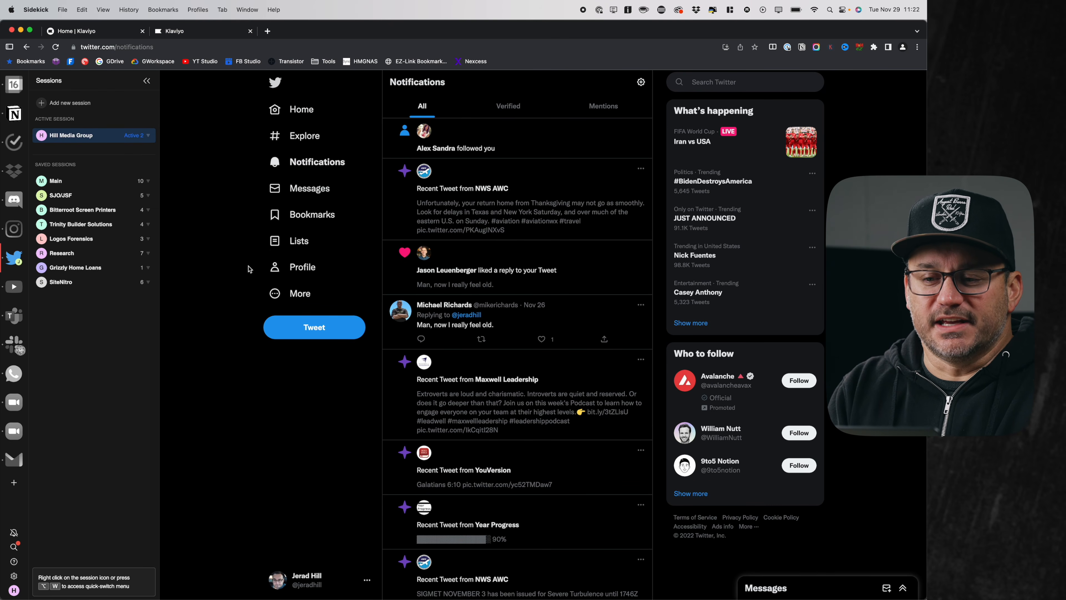
{"action": "left_click", "coordinate": [297, 268]}
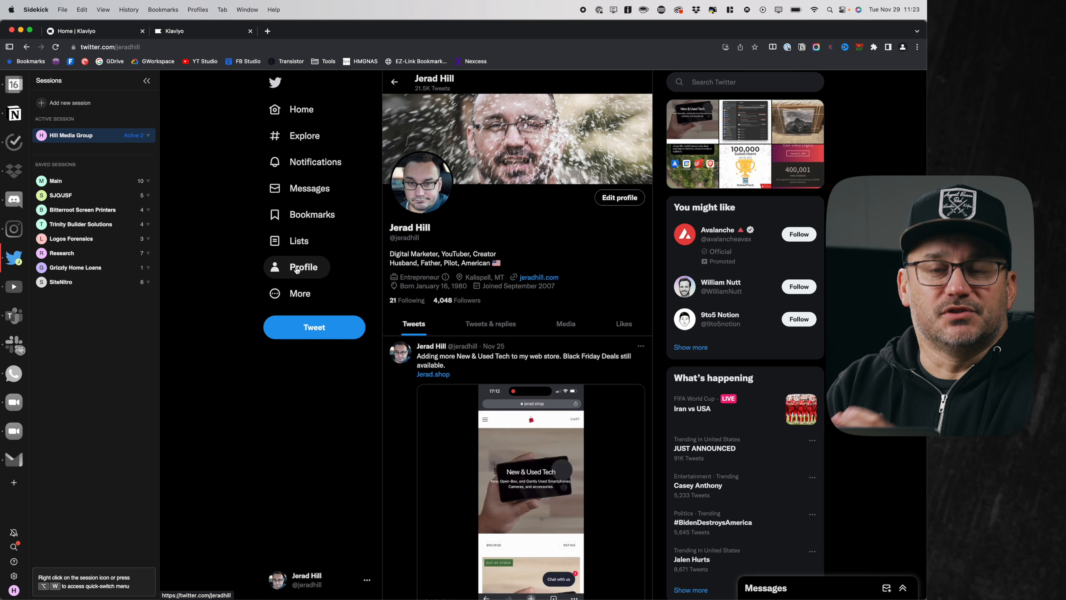
{"action": "left_click", "coordinate": [14, 143]}
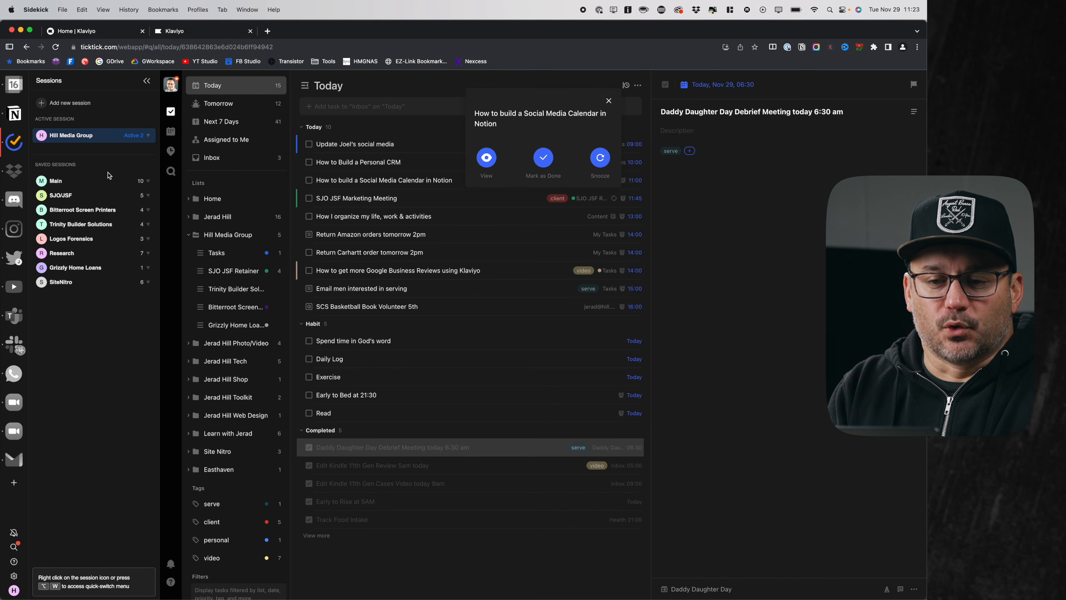
Activate the Main session again and open its Sidekick website tab.
{"action": "left_click", "coordinate": [105, 181]}
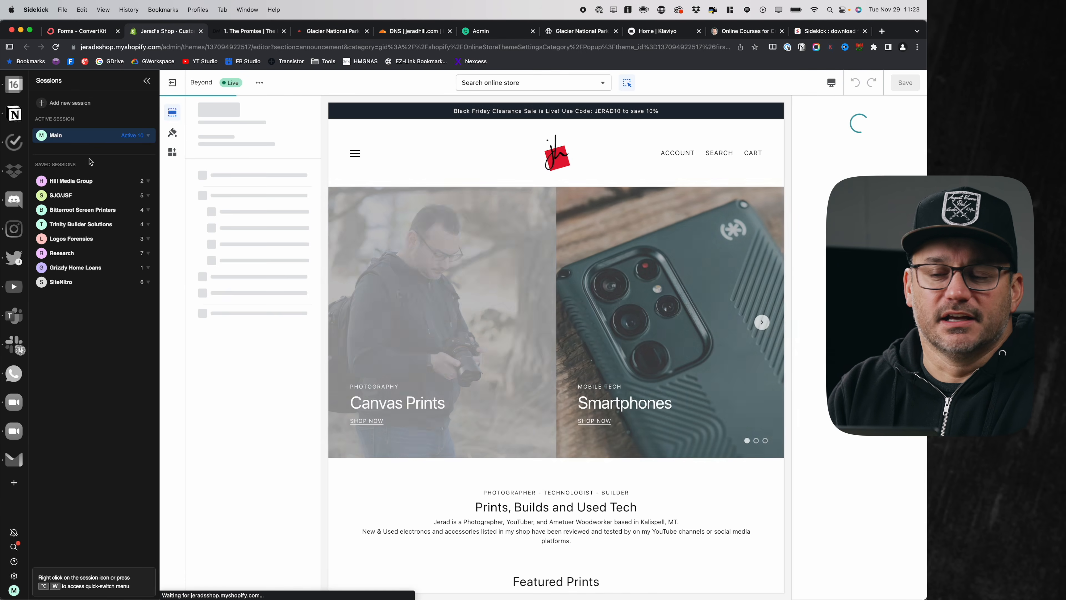
{"action": "mouse_move", "coordinate": [97, 213]}
{"action": "mouse_move", "coordinate": [96, 270]}
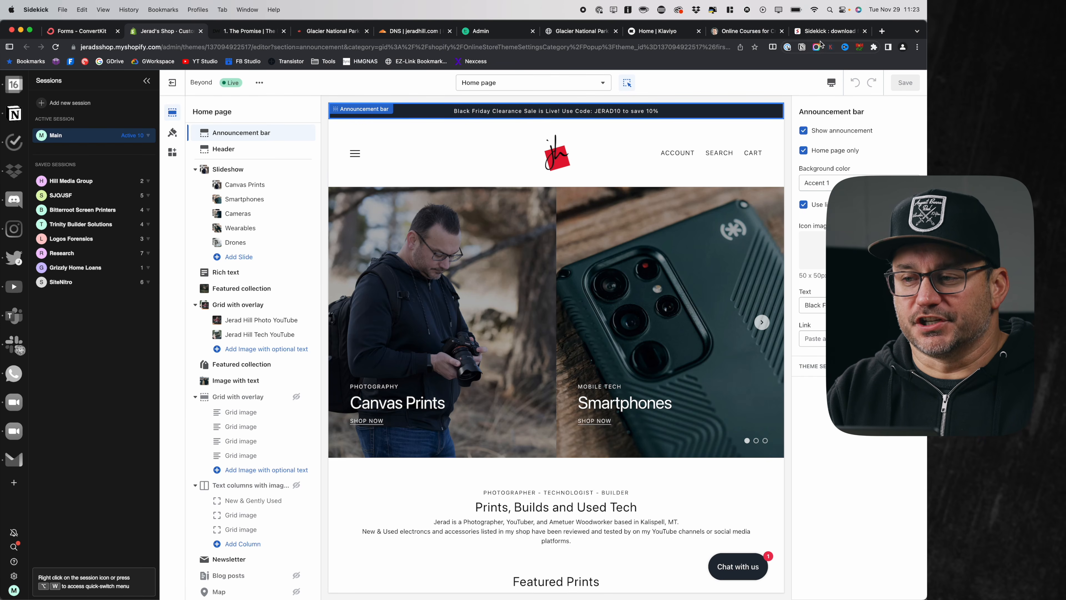
{"action": "left_click", "coordinate": [823, 33]}
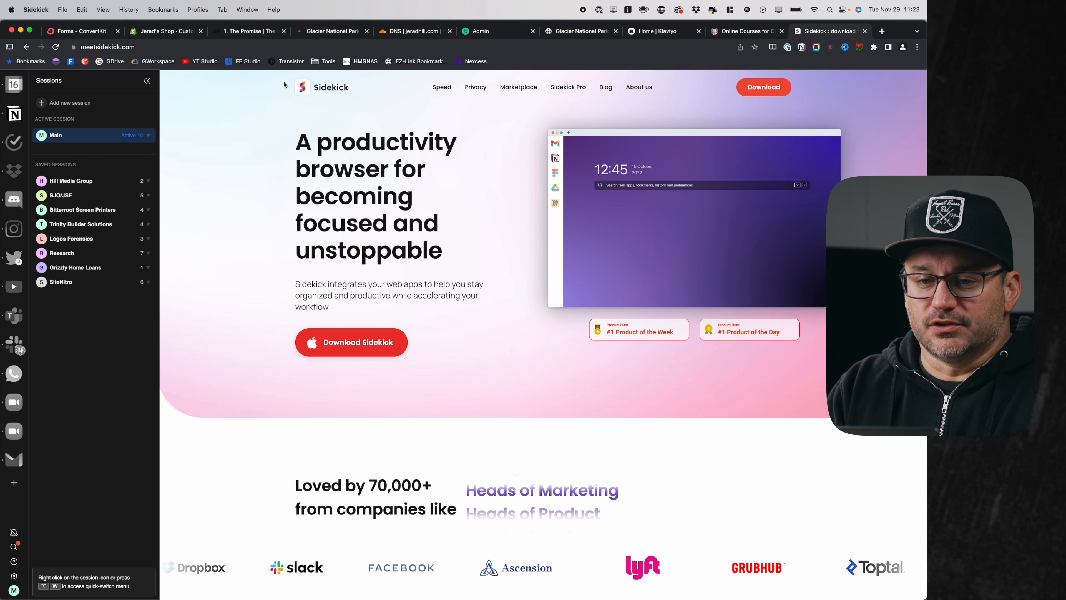
Go back one page in the Sidekick website tab and skim the upper part of the home page.
{"action": "left_click", "coordinate": [25, 49]}
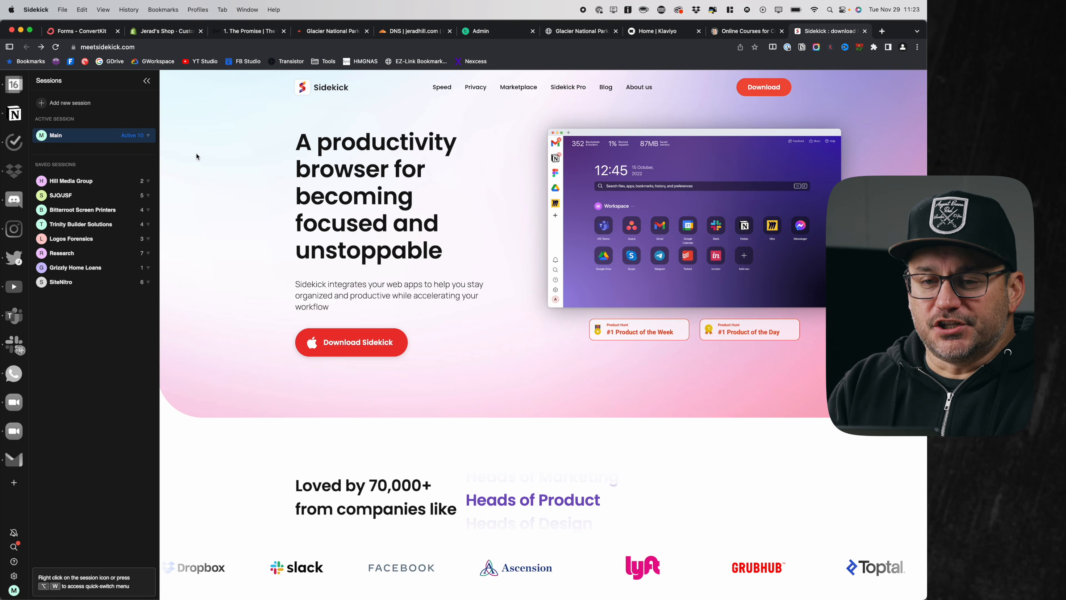
{"action": "scroll", "coordinate": [221, 165], "scroll_direction": "down", "scroll_amount": 5}
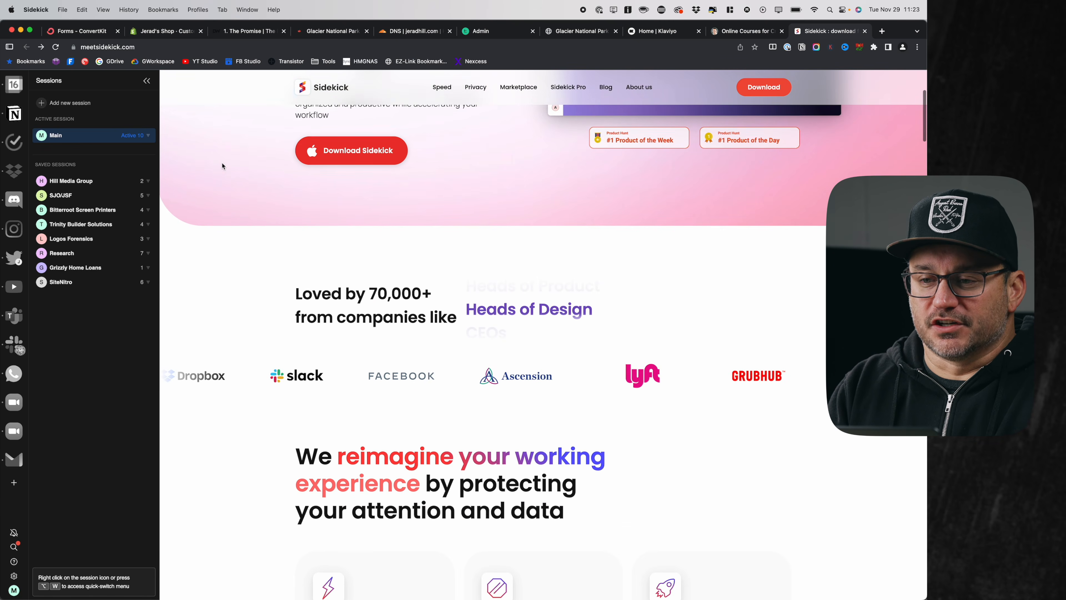
{"action": "scroll", "coordinate": [222, 165], "scroll_direction": "up", "scroll_amount": 5}
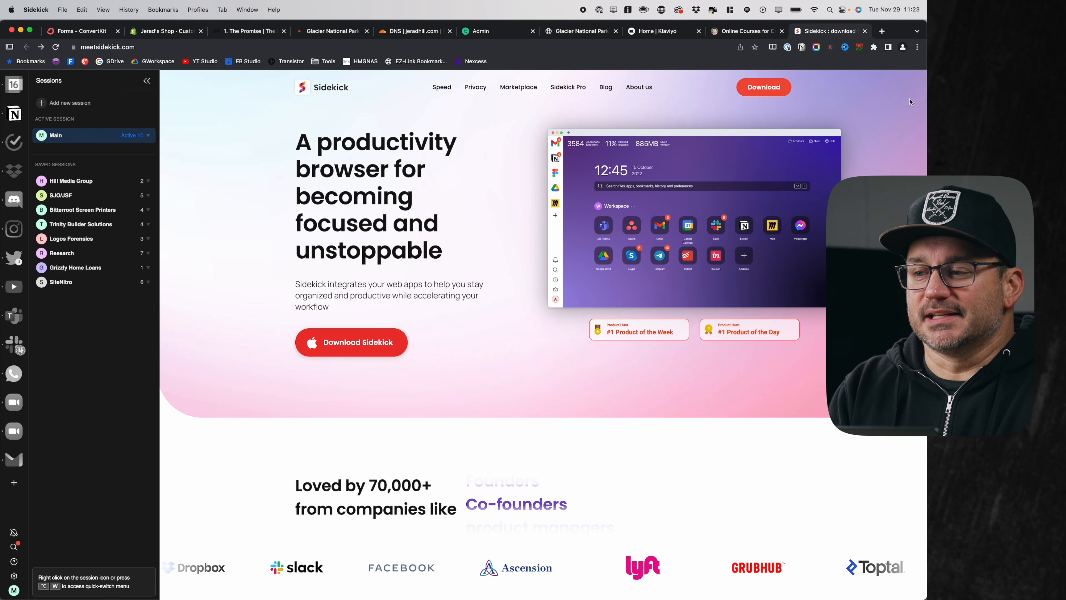
{"action": "left_click", "coordinate": [917, 47]}
{"action": "left_click", "coordinate": [906, 49]}
{"action": "left_click", "coordinate": [903, 47]}
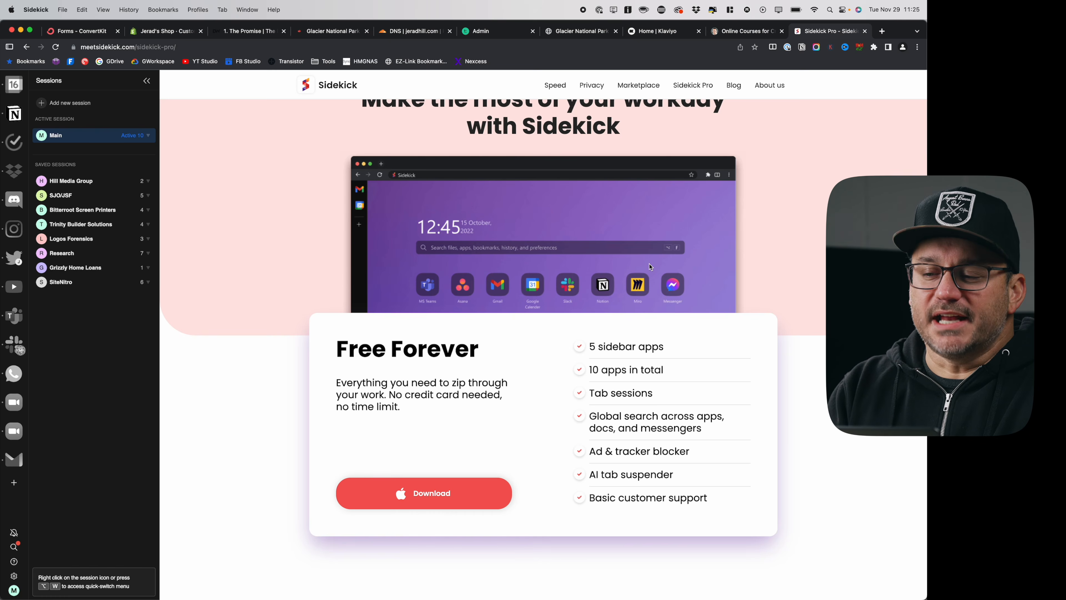
Review the Free Forever, Pro and ProTeam plan features and pricing on the Sidekick Pro page.
{"action": "scroll", "coordinate": [650, 266], "scroll_direction": "up", "scroll_amount": 1}
{"action": "scroll", "coordinate": [634, 252], "scroll_direction": "down", "scroll_amount": 4}
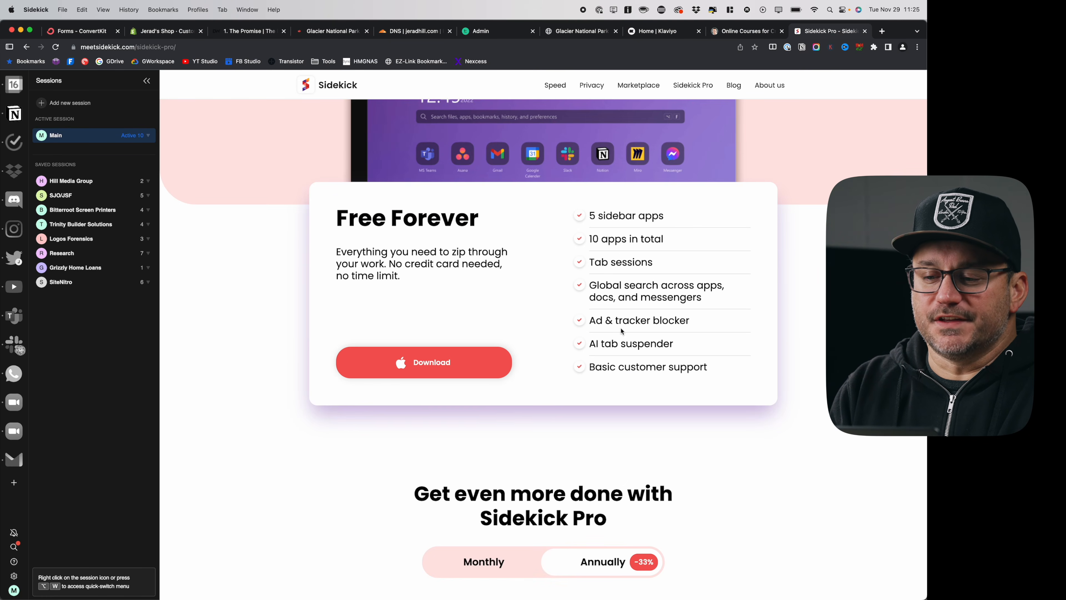
{"action": "scroll", "coordinate": [620, 328], "scroll_direction": "down", "scroll_amount": 10}
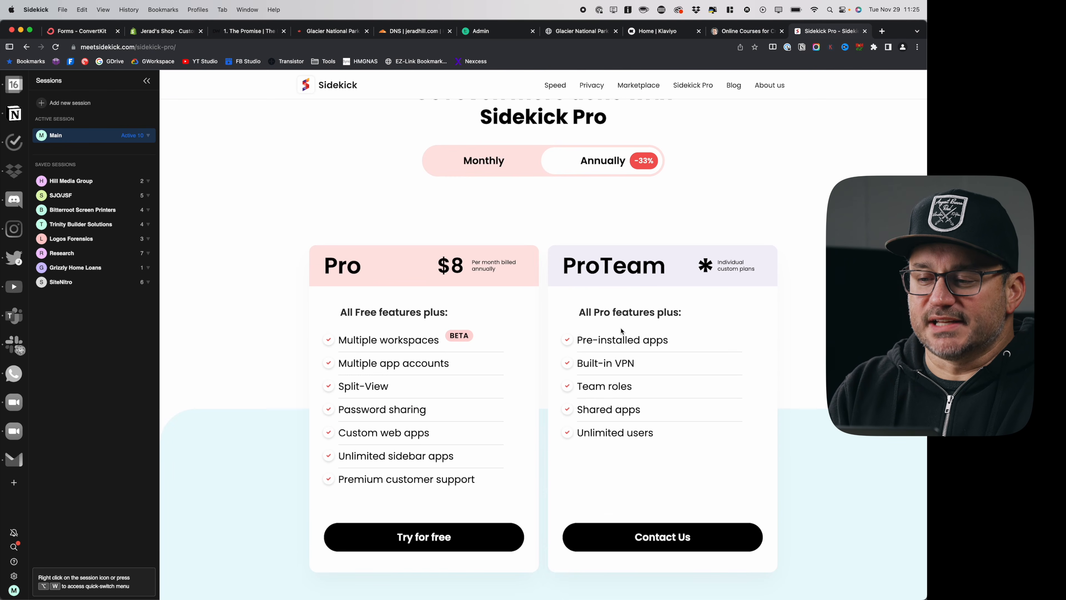
{"action": "scroll", "coordinate": [621, 330], "scroll_direction": "down", "scroll_amount": 2}
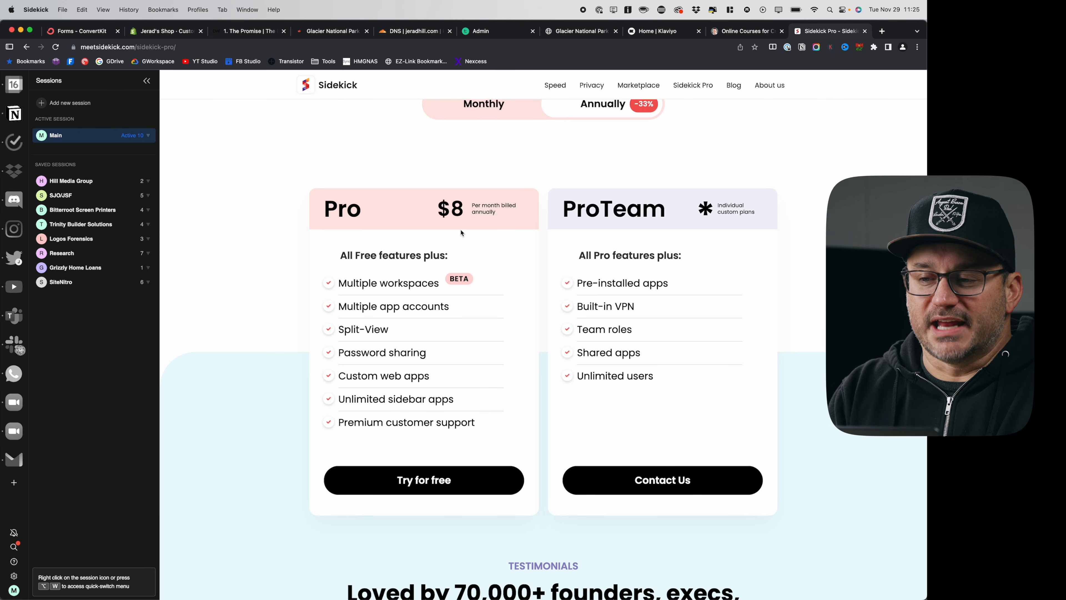
{"action": "scroll", "coordinate": [461, 233], "scroll_direction": "up", "scroll_amount": 10}
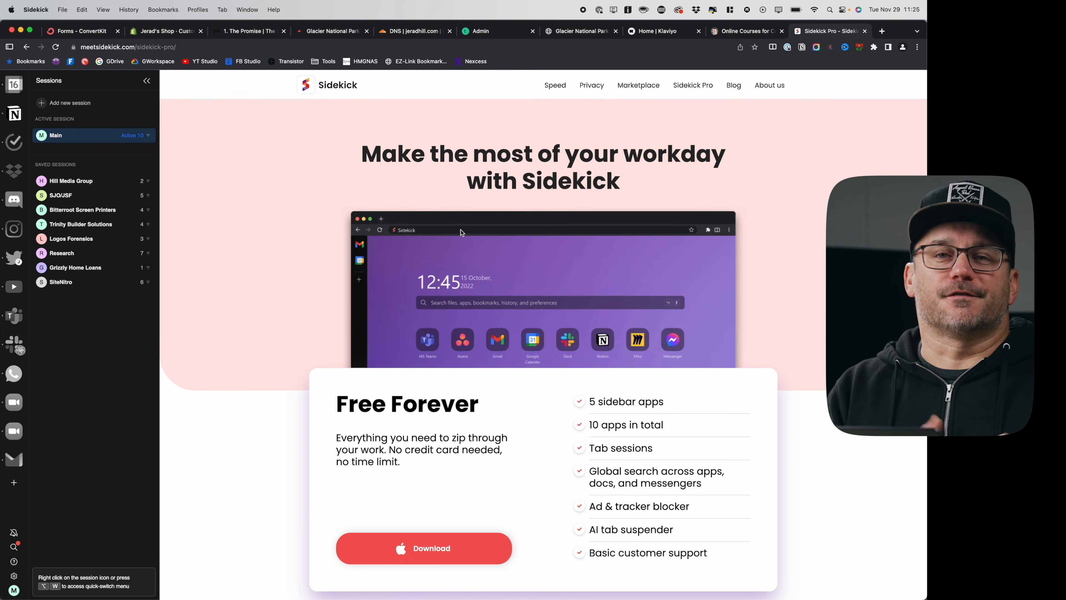